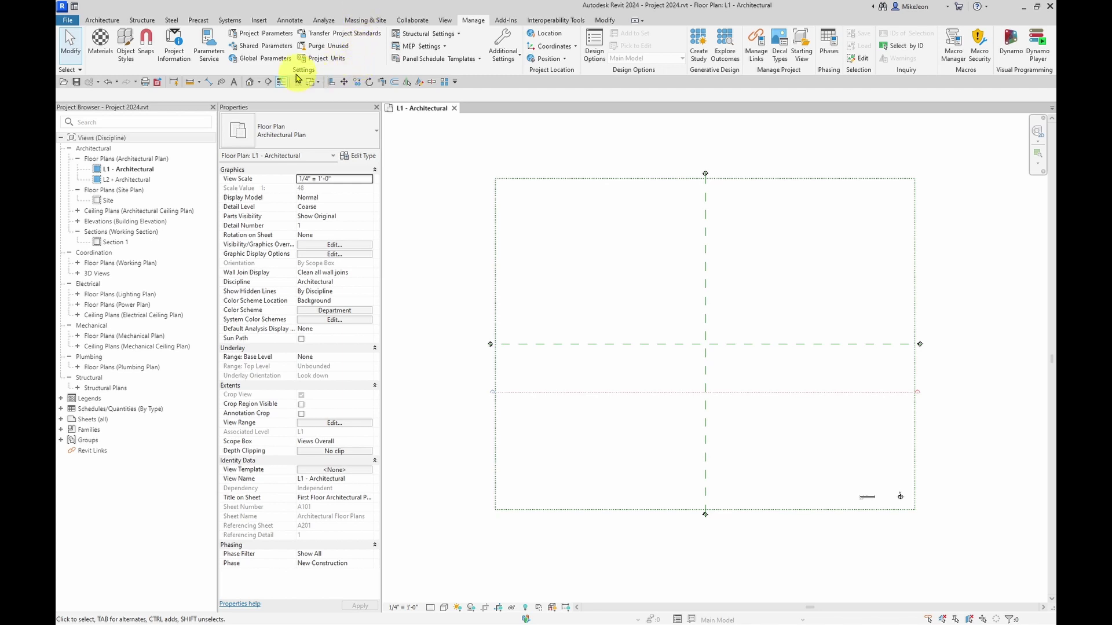
- Start a new project parameter using the shared parameter Basis of Design
{"action": "left_click", "coordinate": [271, 35]}
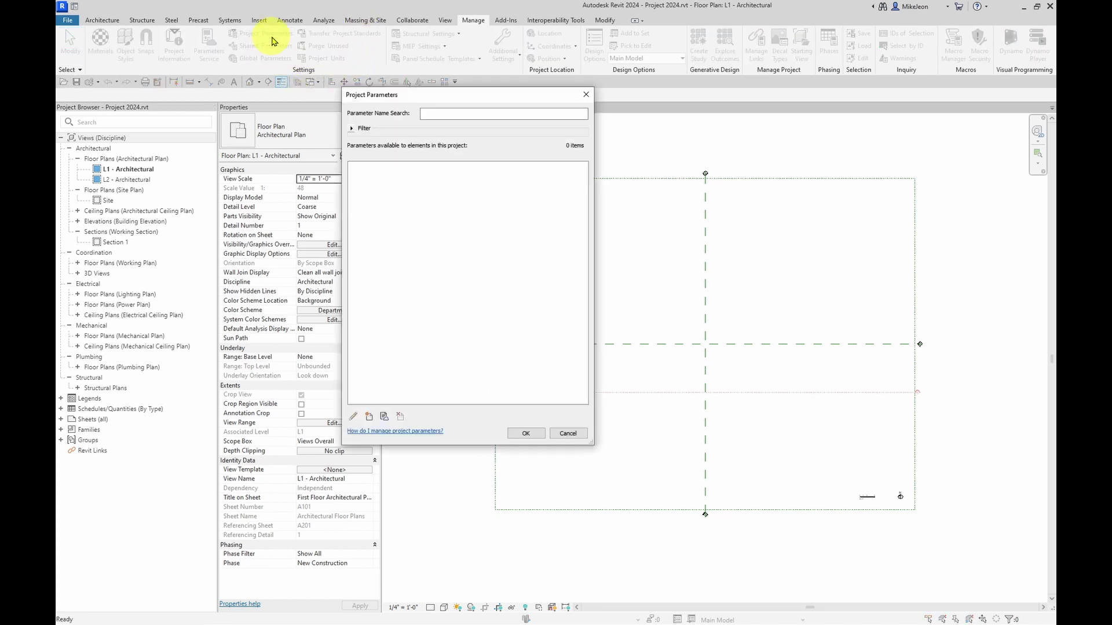
{"action": "left_click", "coordinate": [368, 417]}
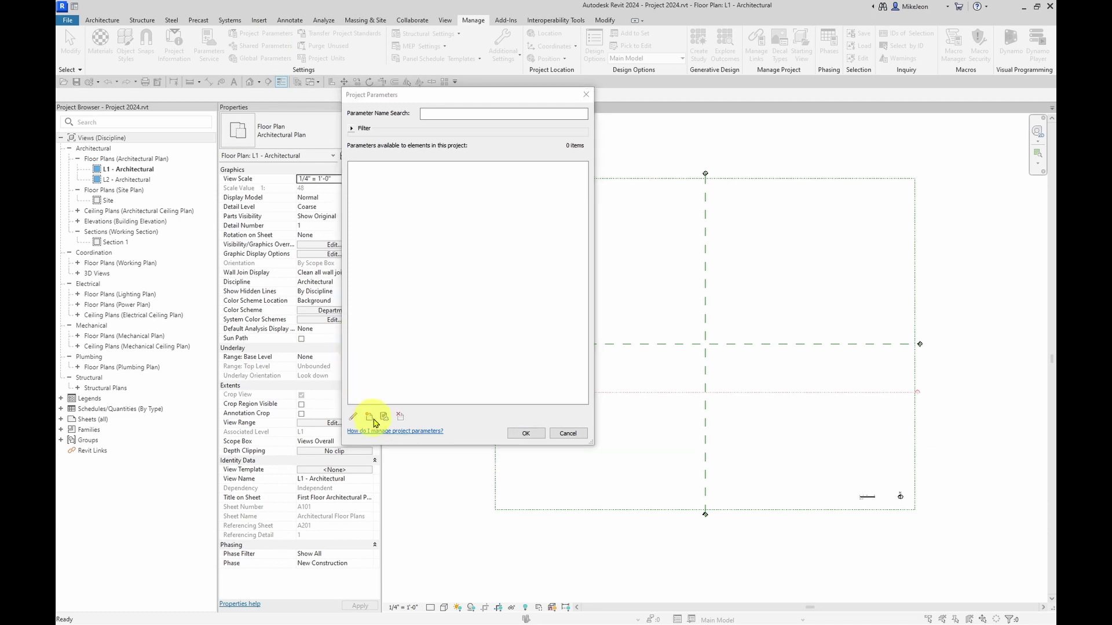
{"action": "left_click", "coordinate": [350, 111]}
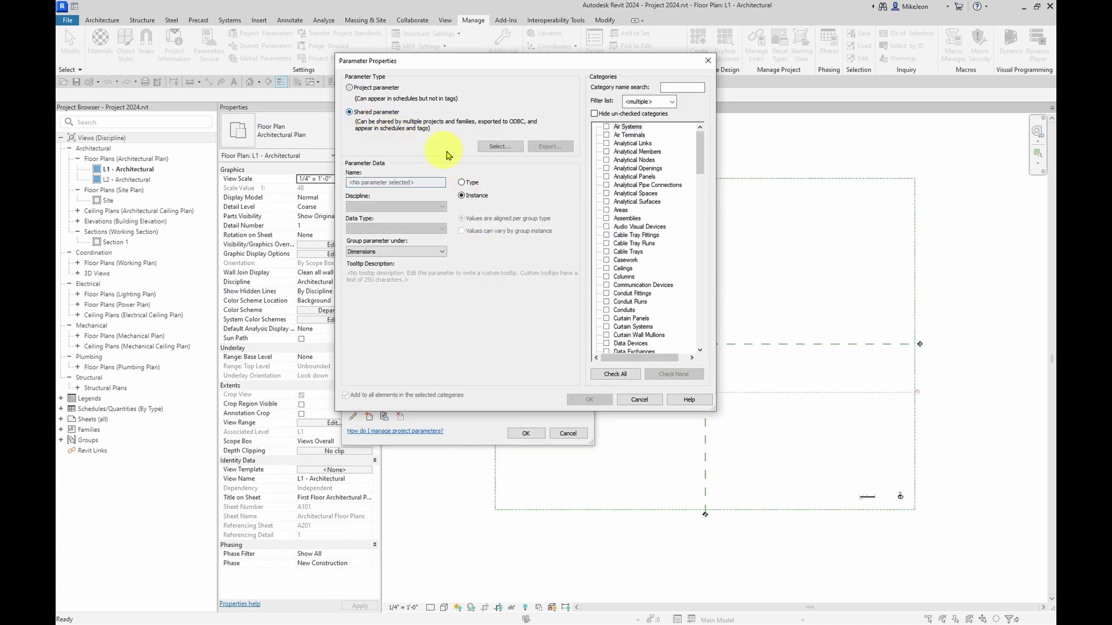
{"action": "left_click", "coordinate": [502, 147]}
{"action": "left_click", "coordinate": [503, 326]}
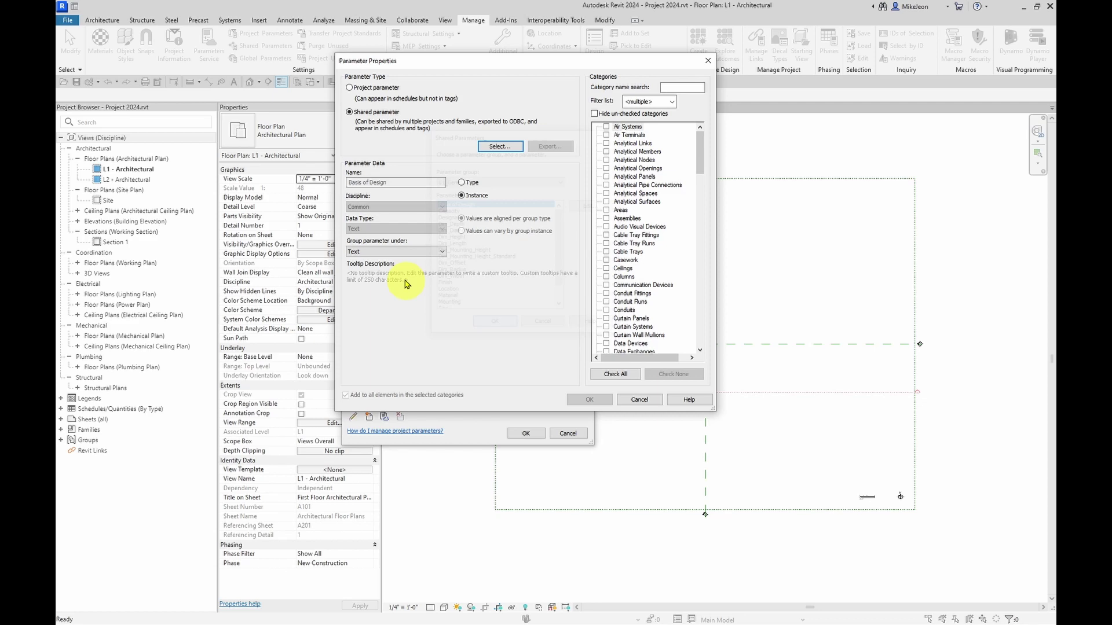
- Group Basis of Design under Data, apply it to Casework, and confirm
{"action": "left_click", "coordinate": [396, 254]}
{"action": "scroll", "coordinate": [382, 301], "scroll_direction": "up", "scroll_amount": 3}
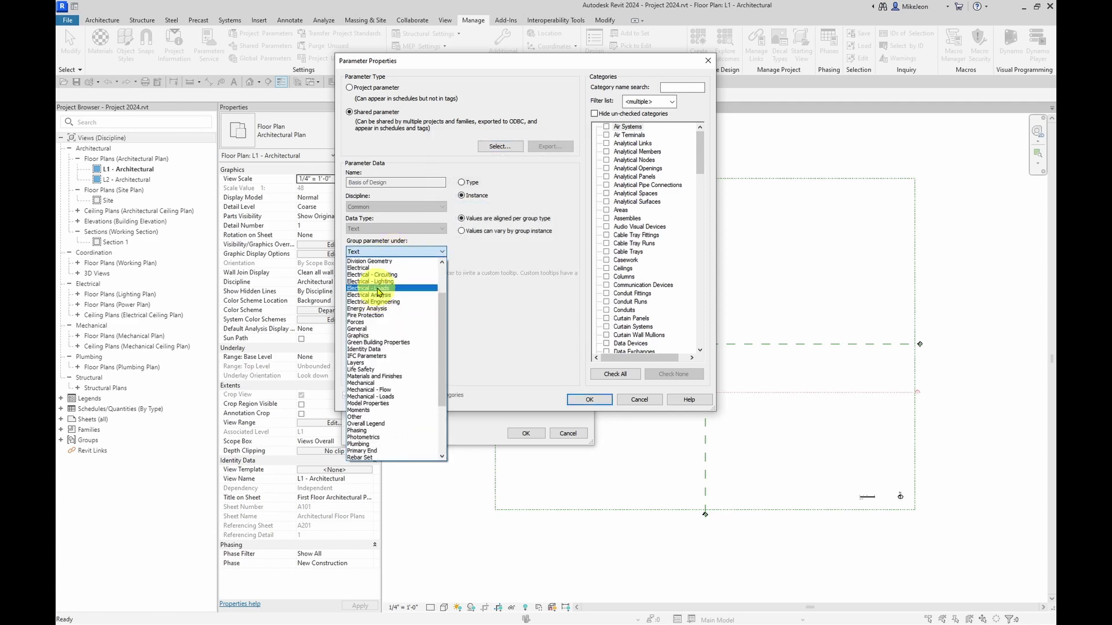
{"action": "scroll", "coordinate": [381, 271], "scroll_direction": "up", "scroll_amount": 2}
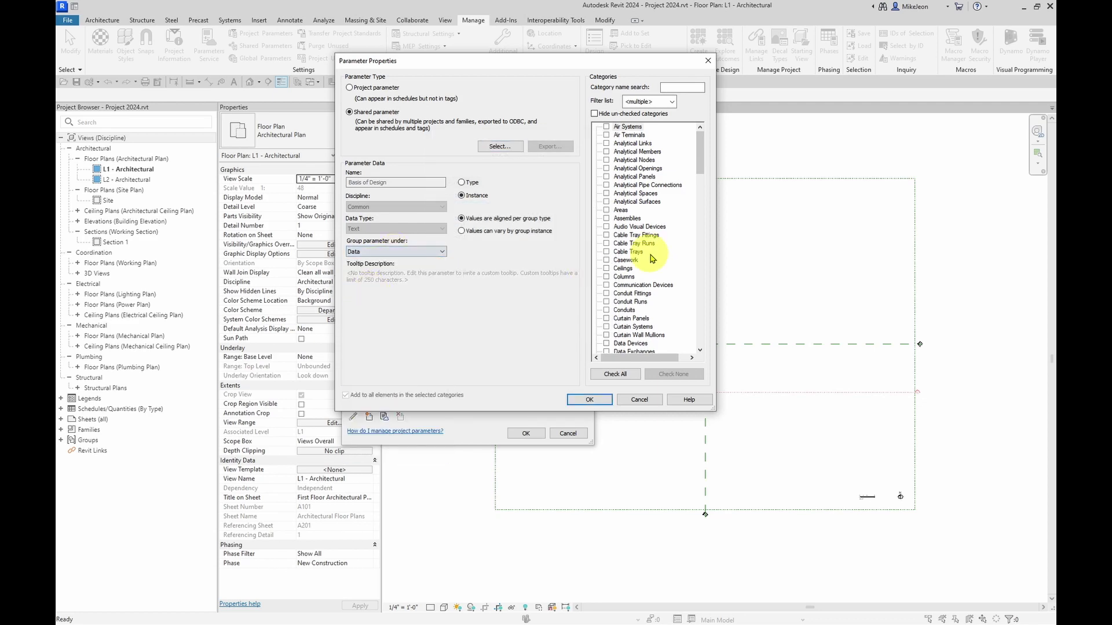
{"action": "left_click", "coordinate": [379, 278]}
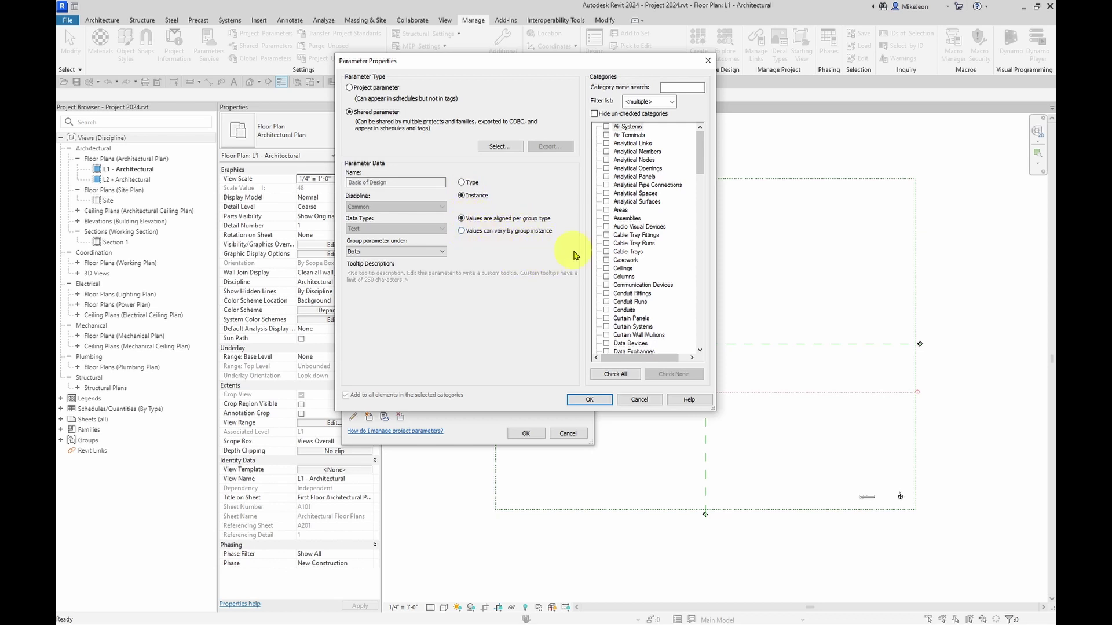
{"action": "left_click", "coordinate": [606, 260]}
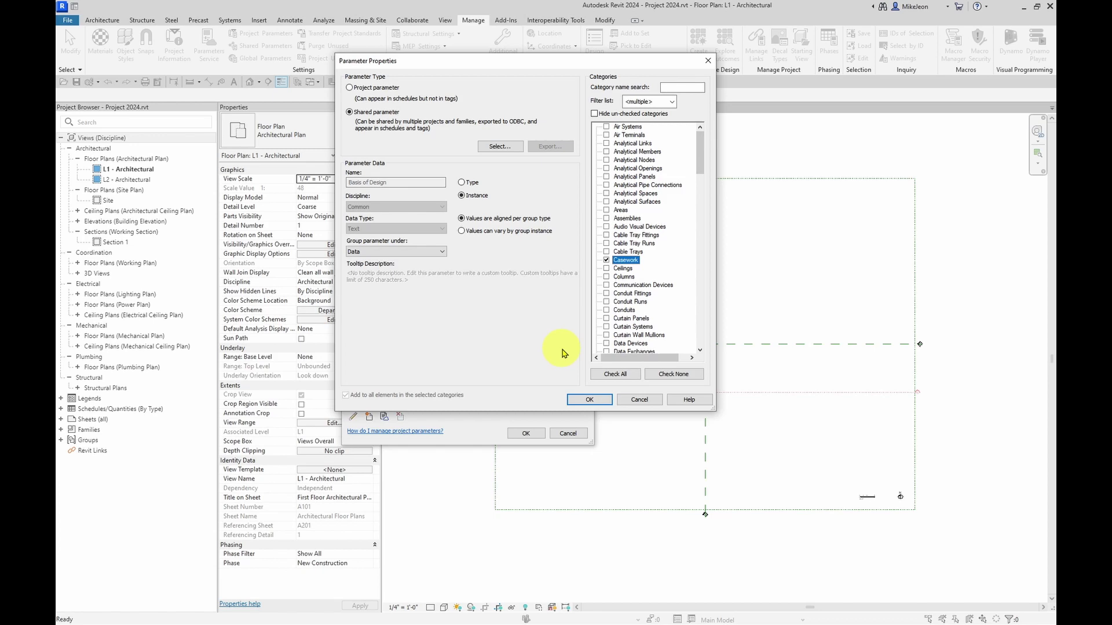
{"action": "left_click", "coordinate": [589, 399]}
- Close the project parameters list and show the Interoperability Tools ribbon tab
{"action": "left_click", "coordinate": [571, 433]}
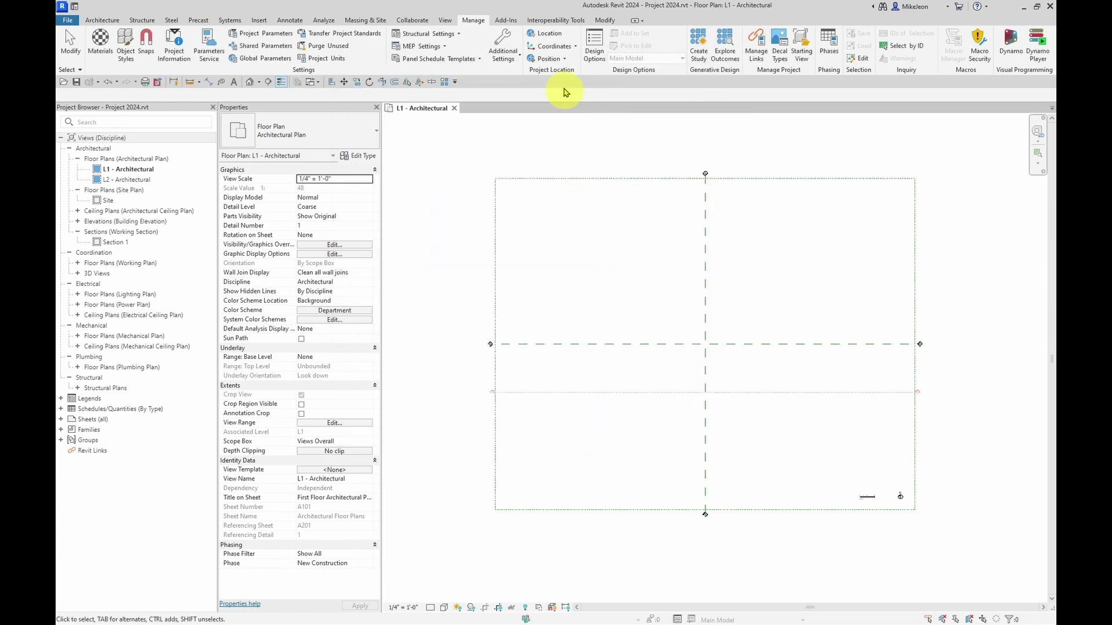
{"action": "left_click", "coordinate": [557, 20]}
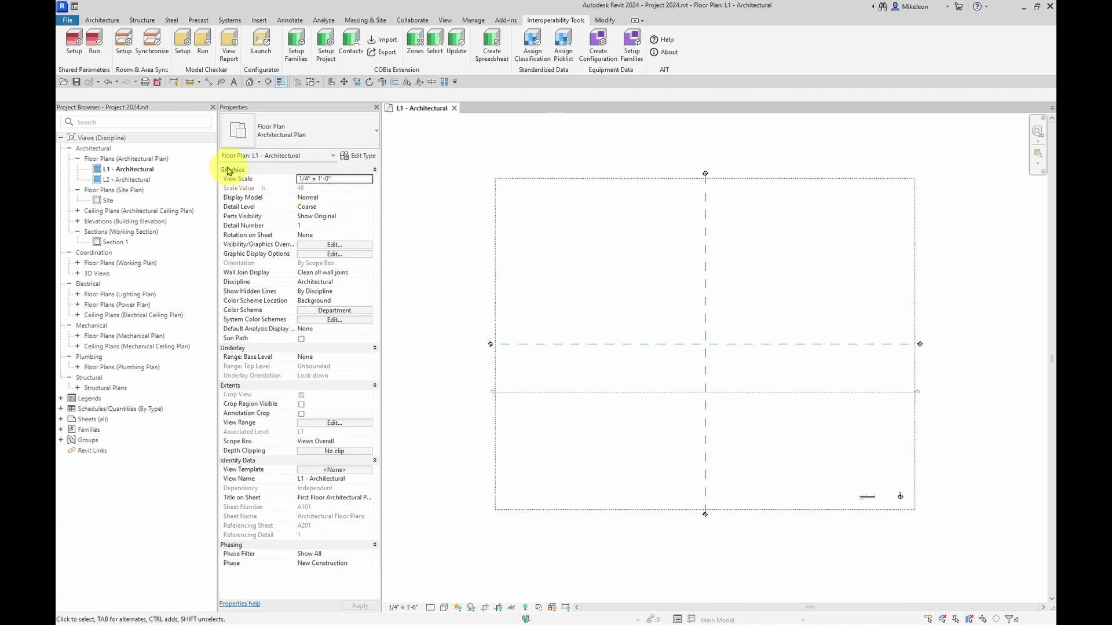
- Begin a from-scratch Shared Parameters setup using Shared Parameters.txt, advancing to Step 3 Assign
{"action": "left_click", "coordinate": [72, 52]}
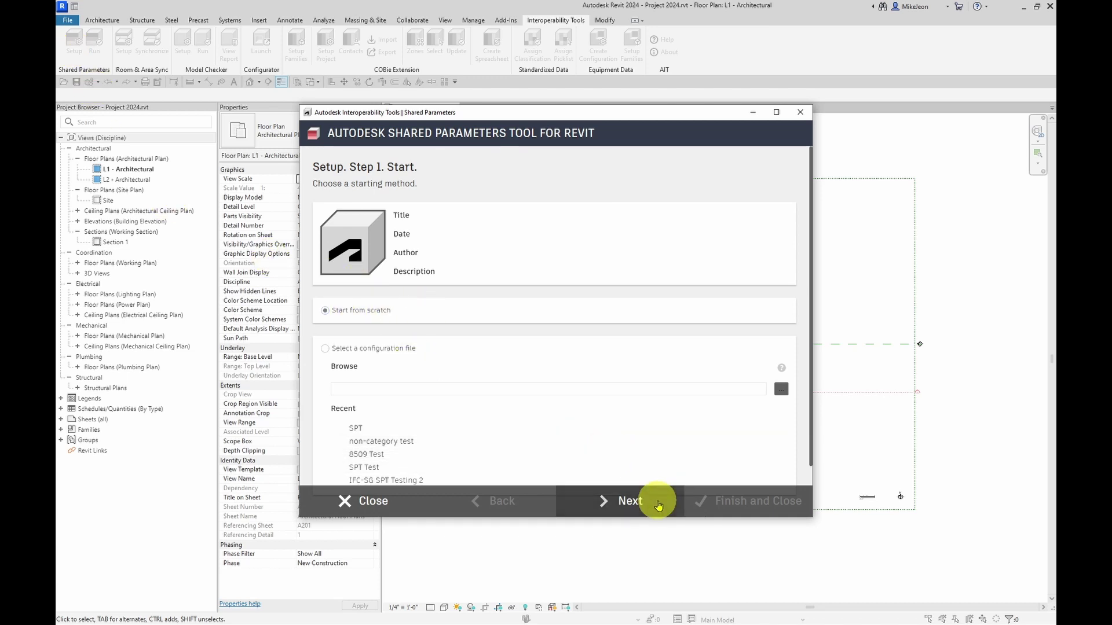
{"action": "left_click", "coordinate": [637, 503]}
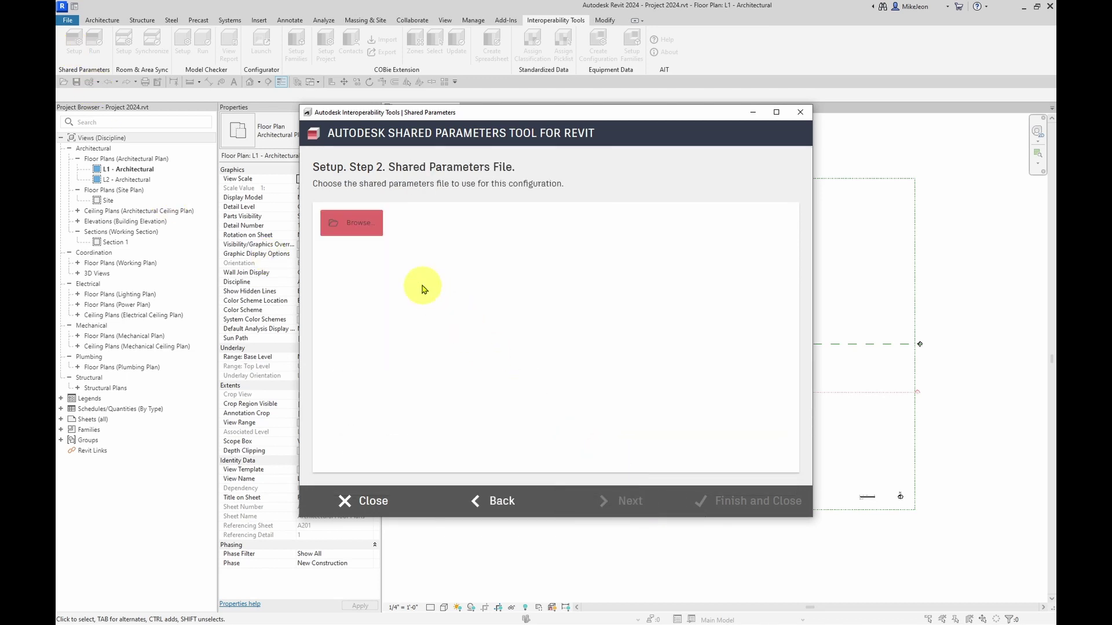
{"action": "left_click", "coordinate": [361, 231]}
{"action": "left_click", "coordinate": [373, 142]}
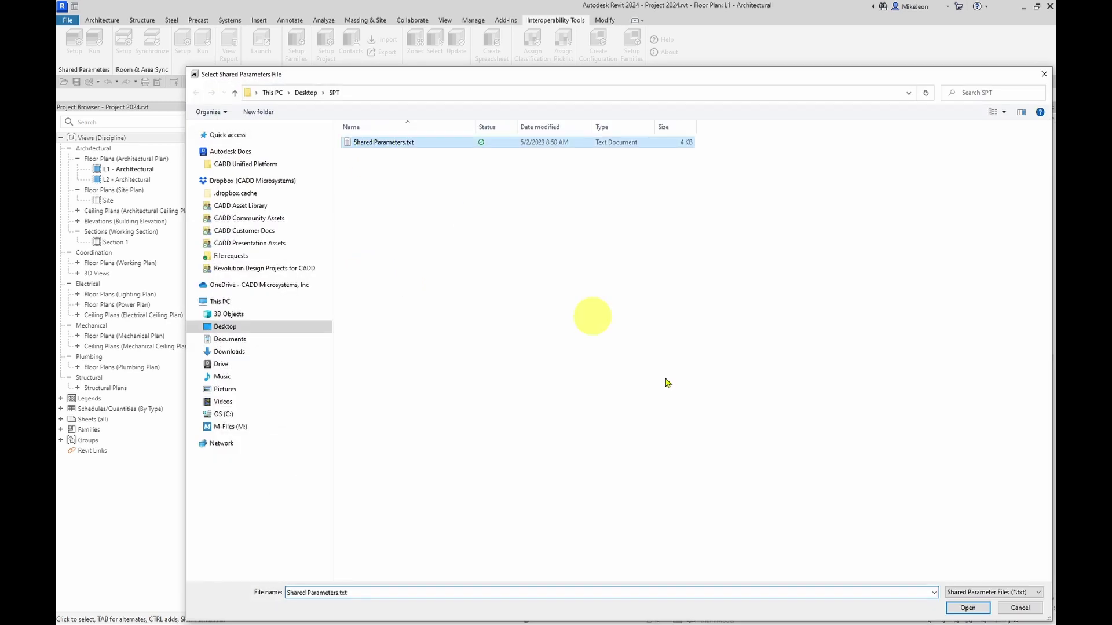
{"action": "left_click", "coordinate": [966, 607]}
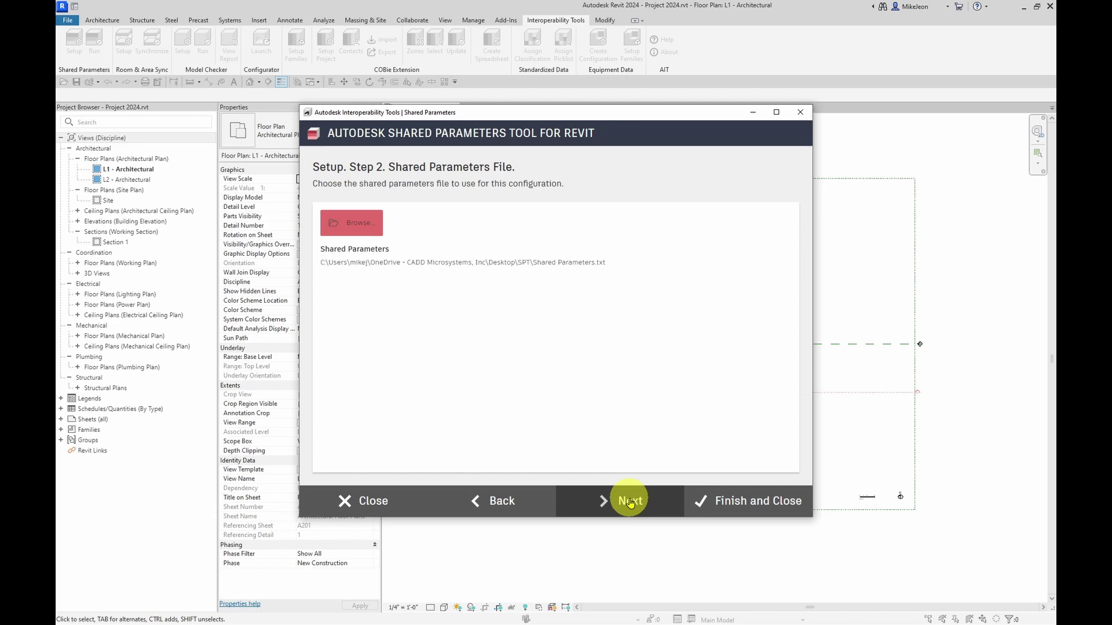
{"action": "left_click", "coordinate": [631, 503]}
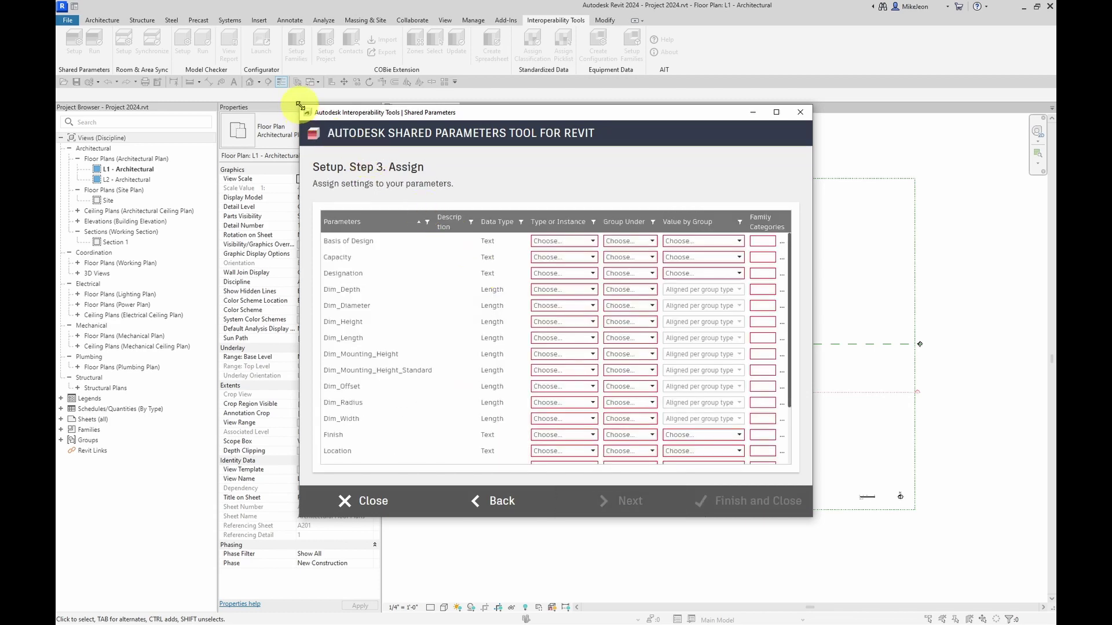
- Enlarge the Shared Parameters Tool window so the full assignment table is visible
{"action": "left_click_drag", "start_coordinate": [300, 106], "coordinate": [155, 17]}
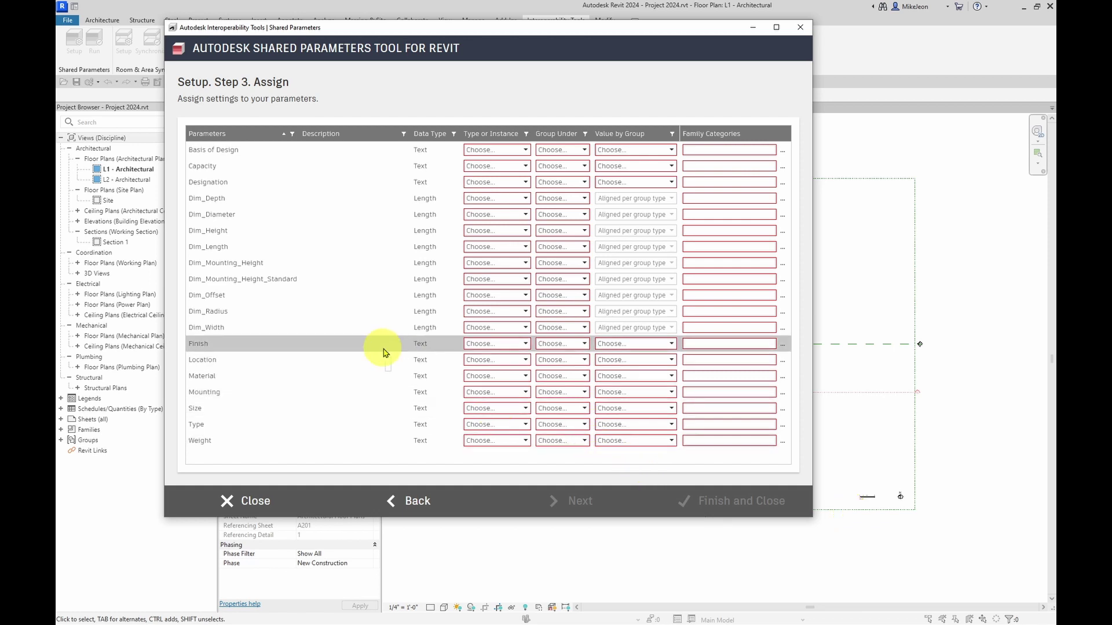
- Select all 19 parameter rows from Basis of Design through Weight
{"action": "left_click", "coordinate": [237, 444], "text": "shift"}
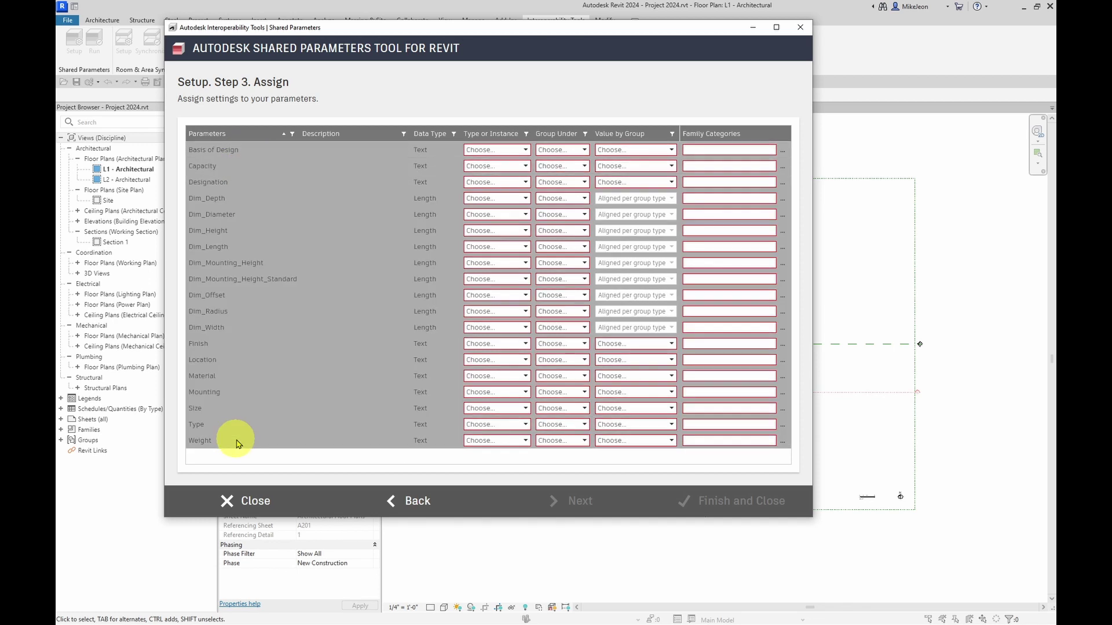
- Open Family Categories for the selection, enlarge it, and filter the list by 'Equipment'
{"action": "left_click", "coordinate": [784, 155]}
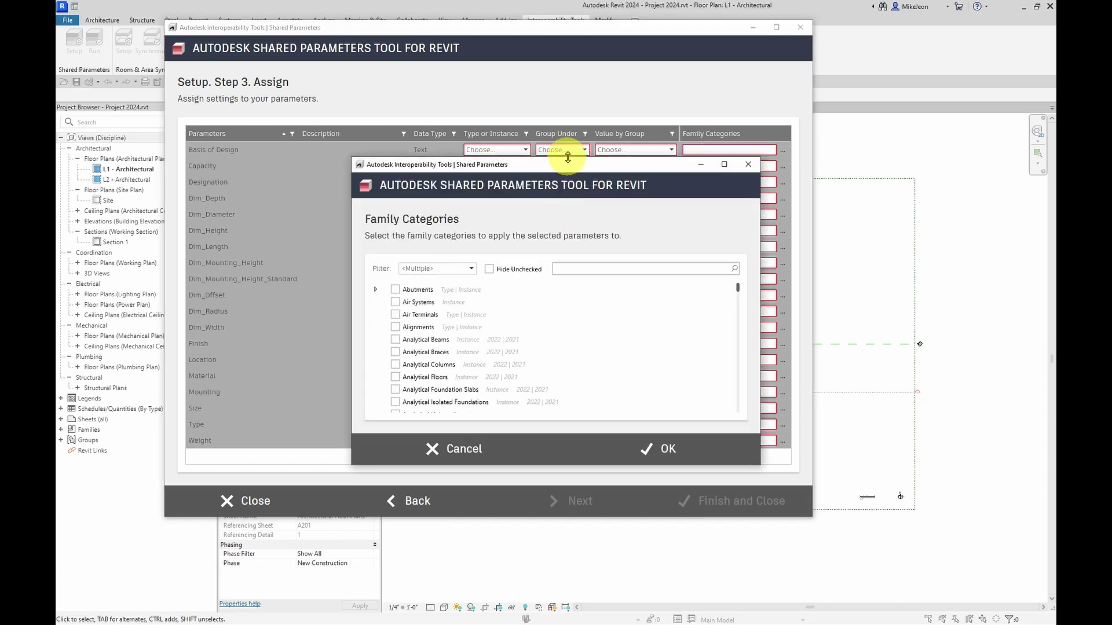
{"action": "left_click_drag", "start_coordinate": [565, 154], "coordinate": [565, 30]}
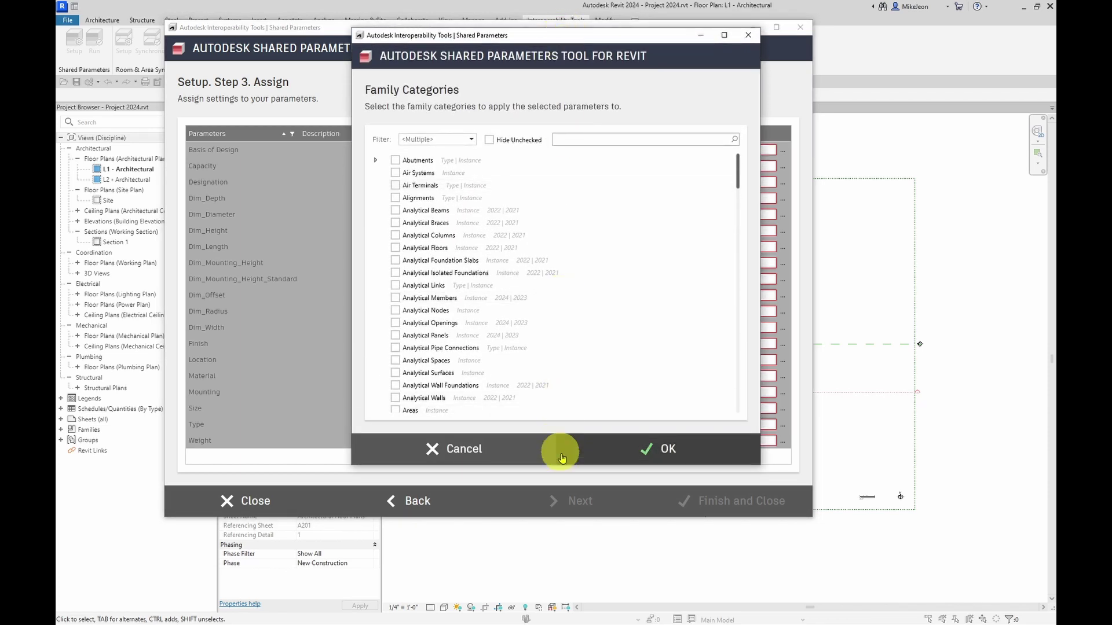
{"action": "left_click_drag", "start_coordinate": [536, 464], "coordinate": [538, 532]}
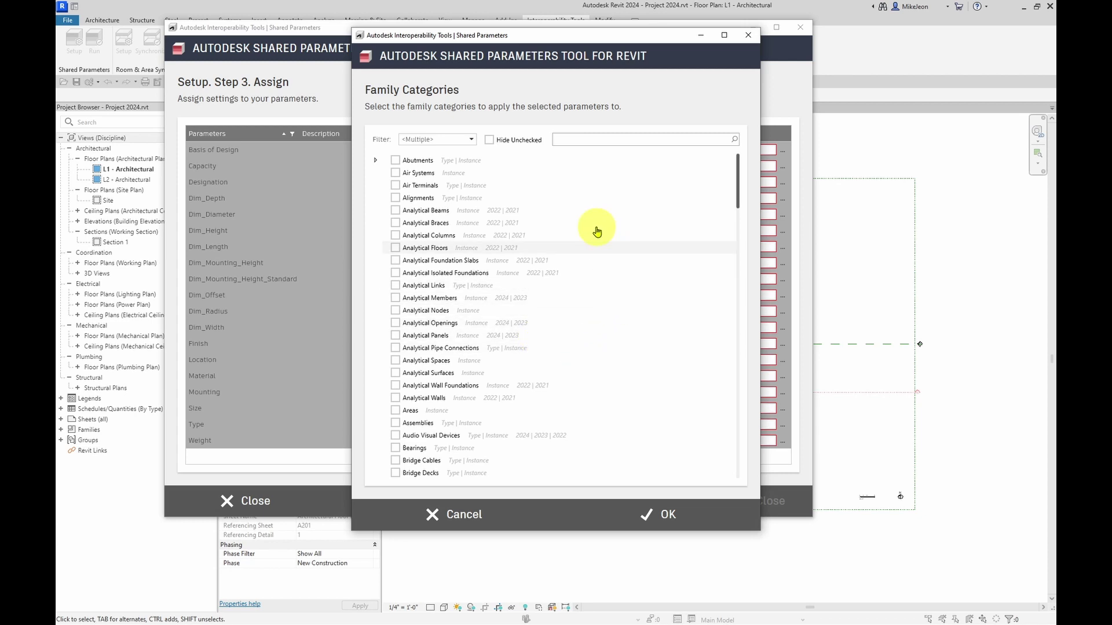
{"action": "left_click", "coordinate": [585, 137]}
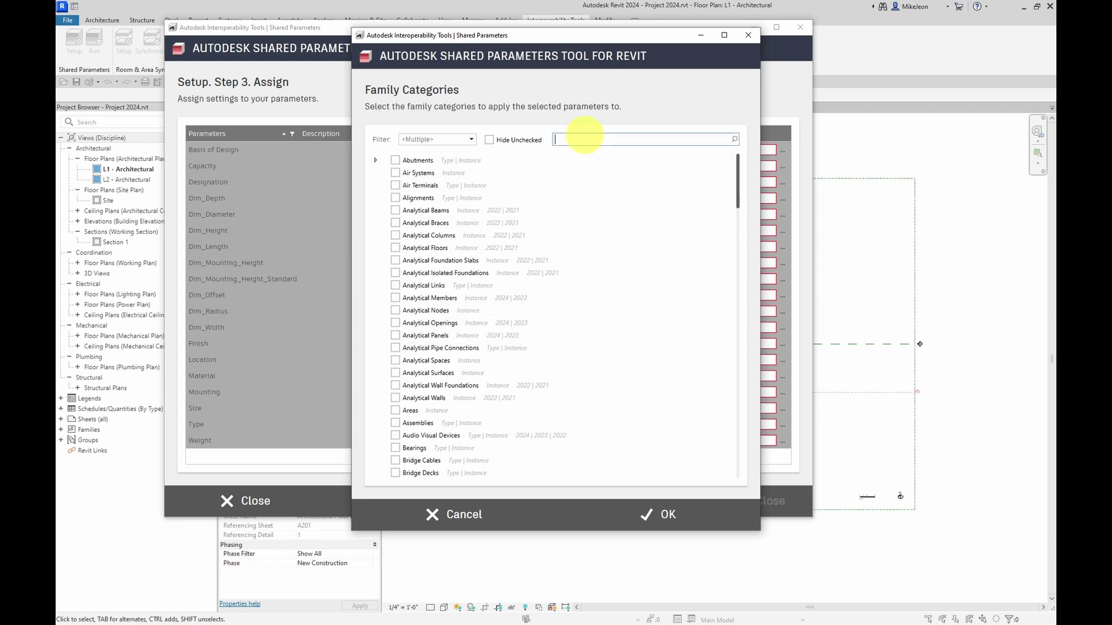
{"action": "type", "text": "Equipment"}
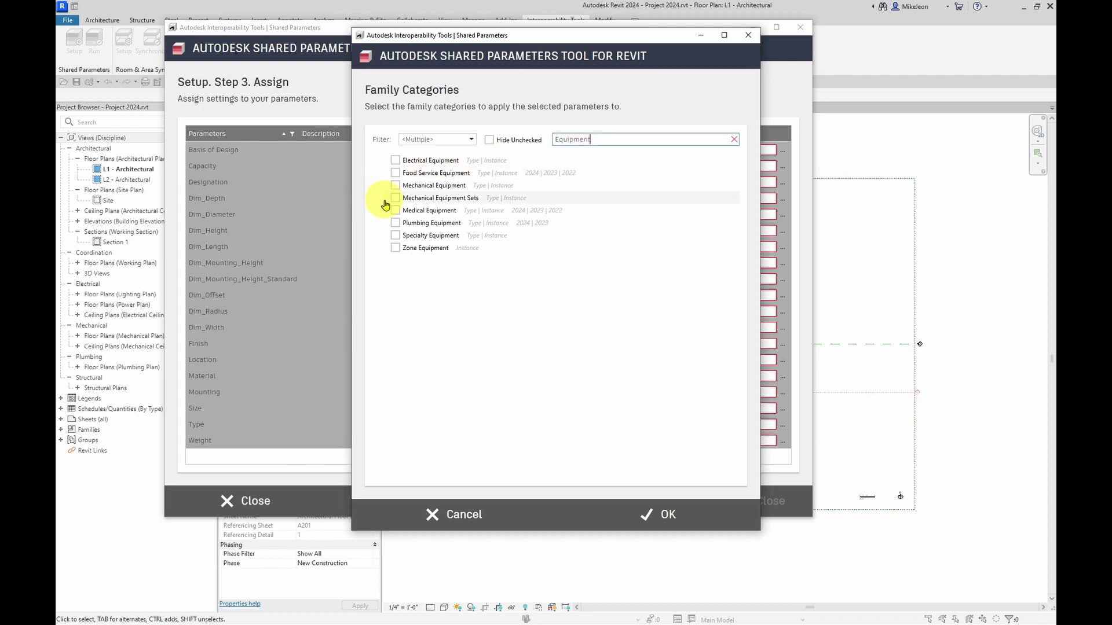
- Check Electrical, Food Service, Mechanical, Medical, Plumbing and Specialty Equipment, then apply
{"action": "left_click", "coordinate": [394, 160]}
{"action": "left_click", "coordinate": [395, 172]}
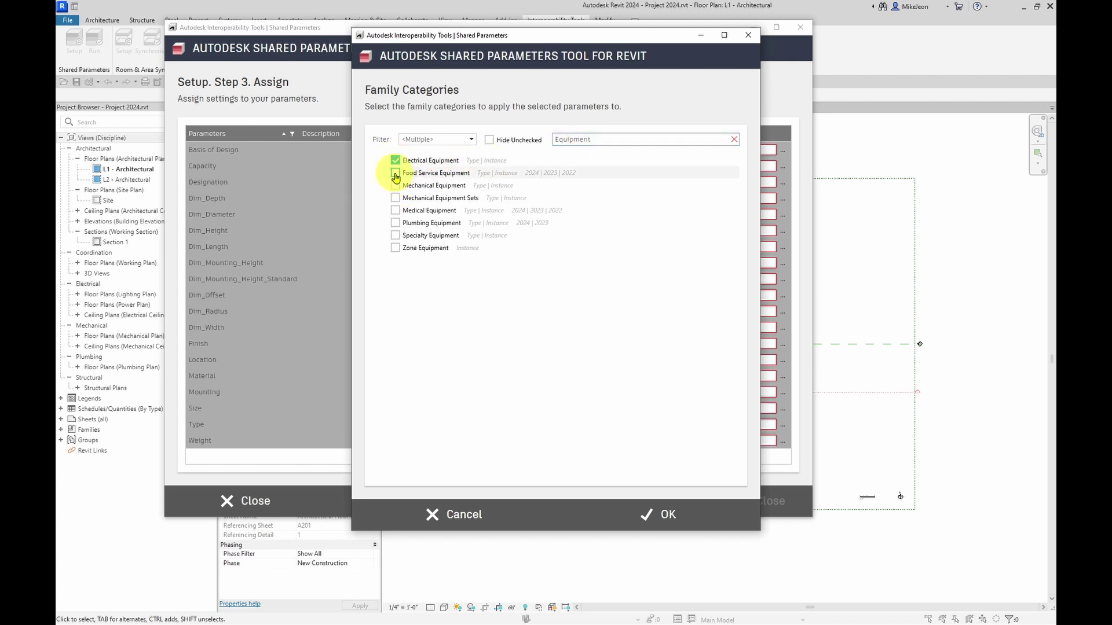
{"action": "left_click", "coordinate": [395, 185]}
{"action": "left_click", "coordinate": [395, 210]}
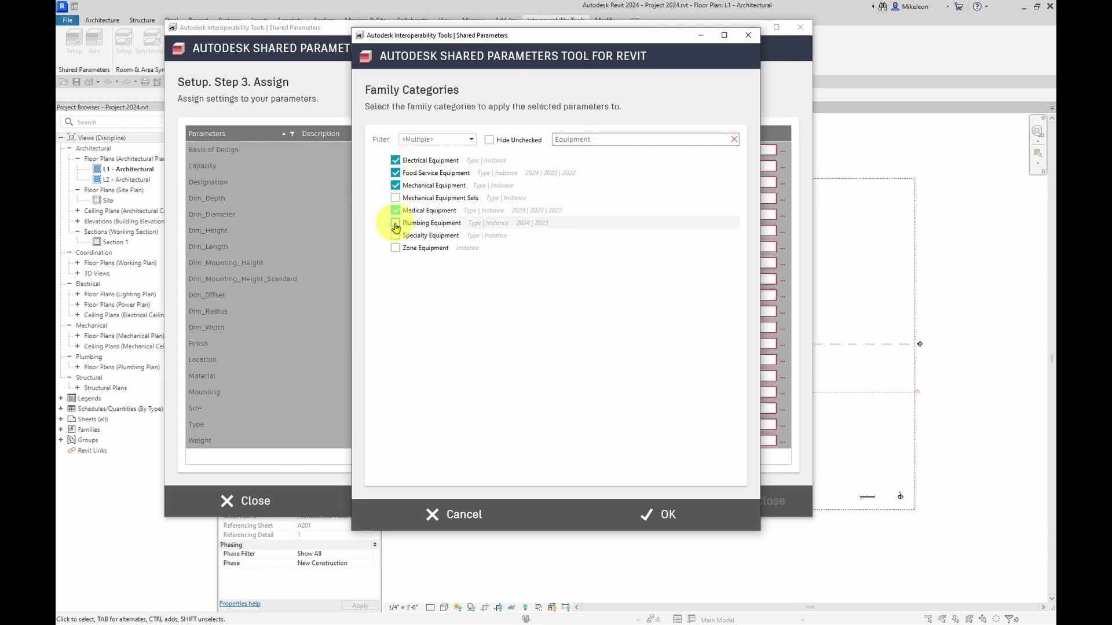
{"action": "left_click", "coordinate": [395, 223]}
{"action": "left_click", "coordinate": [395, 235]}
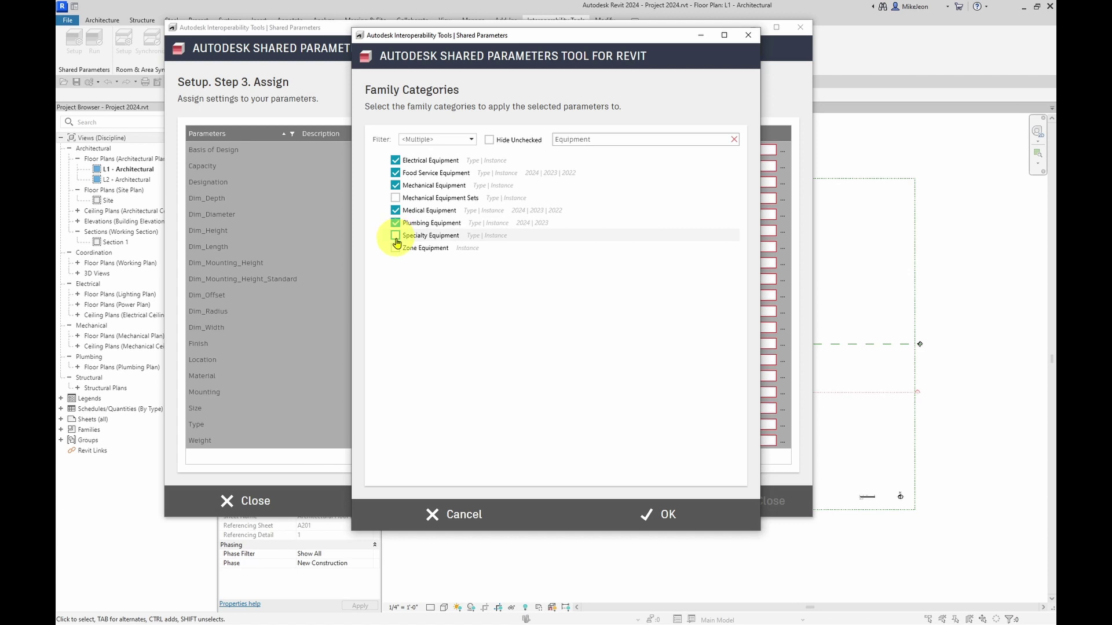
{"action": "left_click", "coordinate": [669, 516]}
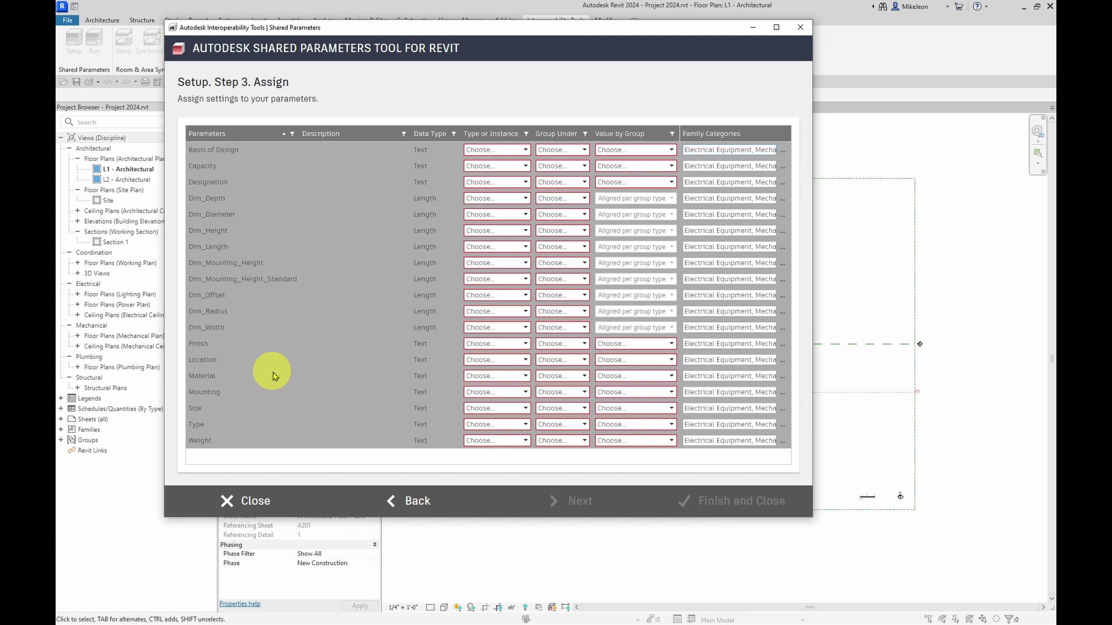
- Set Type or Instance to Type for all 19 selected parameters
{"action": "left_click", "coordinate": [526, 151]}
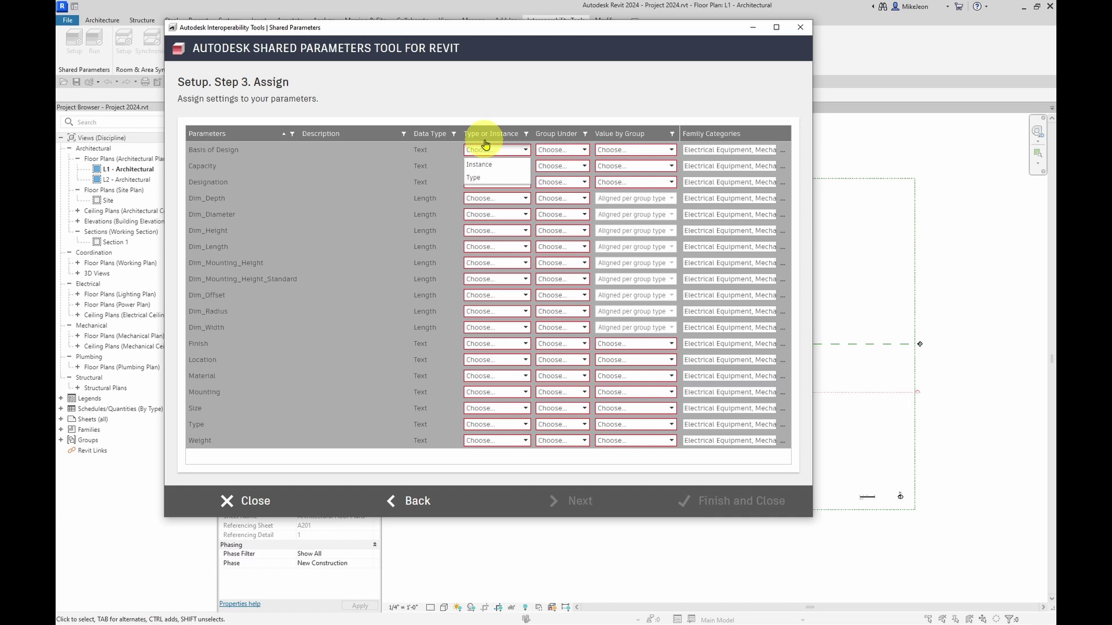
{"action": "left_click", "coordinate": [482, 179]}
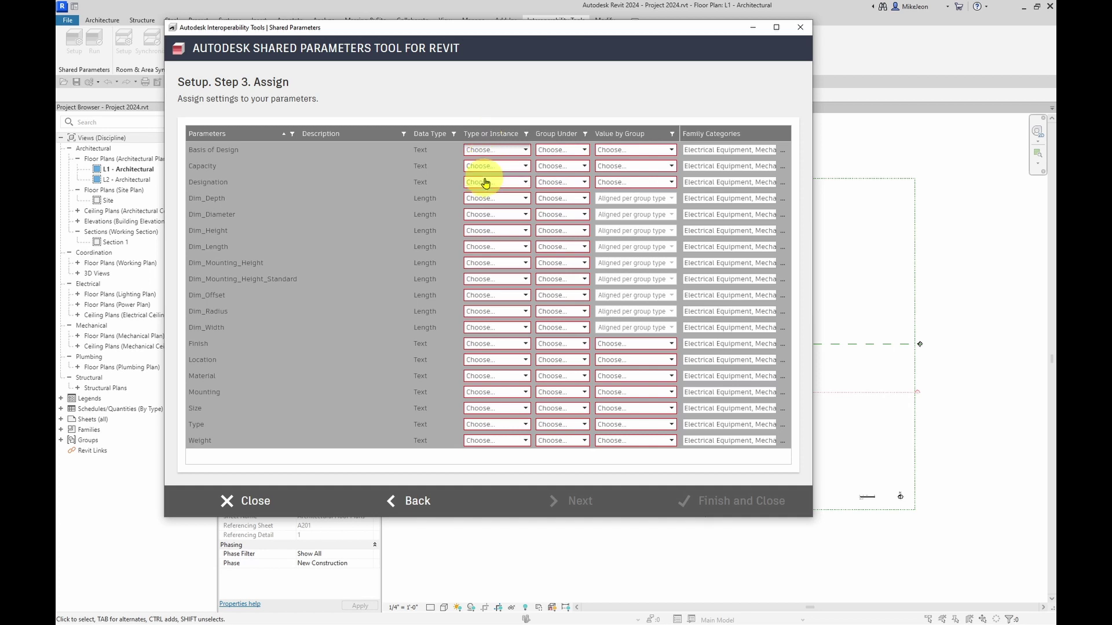
- Set Group Under to Data for all 19 selected parameters
{"action": "left_click", "coordinate": [570, 151]}
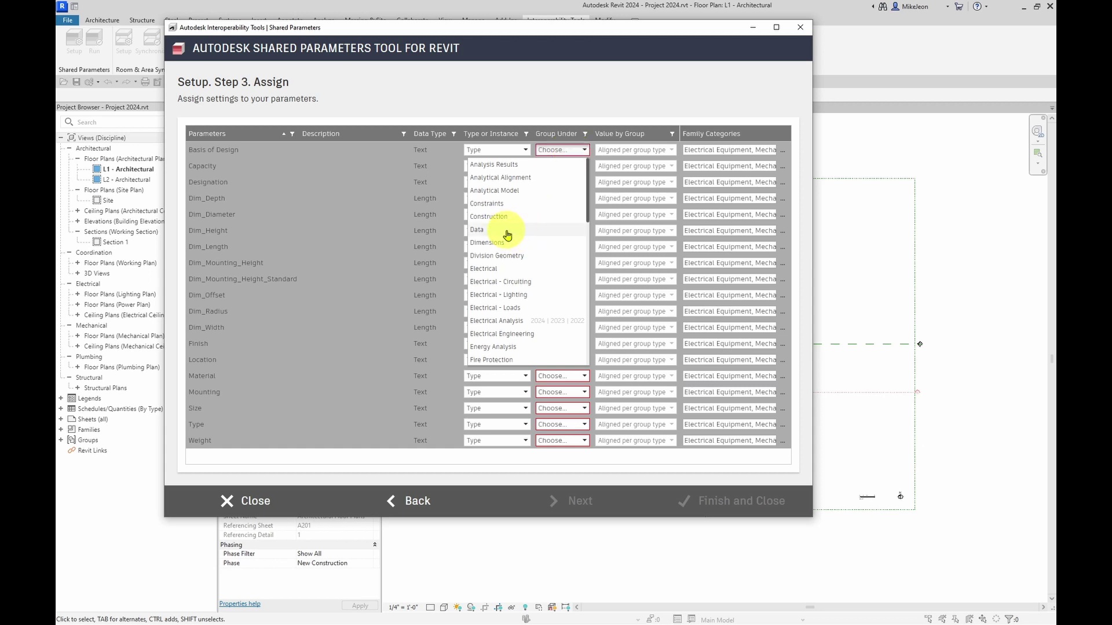
{"action": "left_click", "coordinate": [477, 230]}
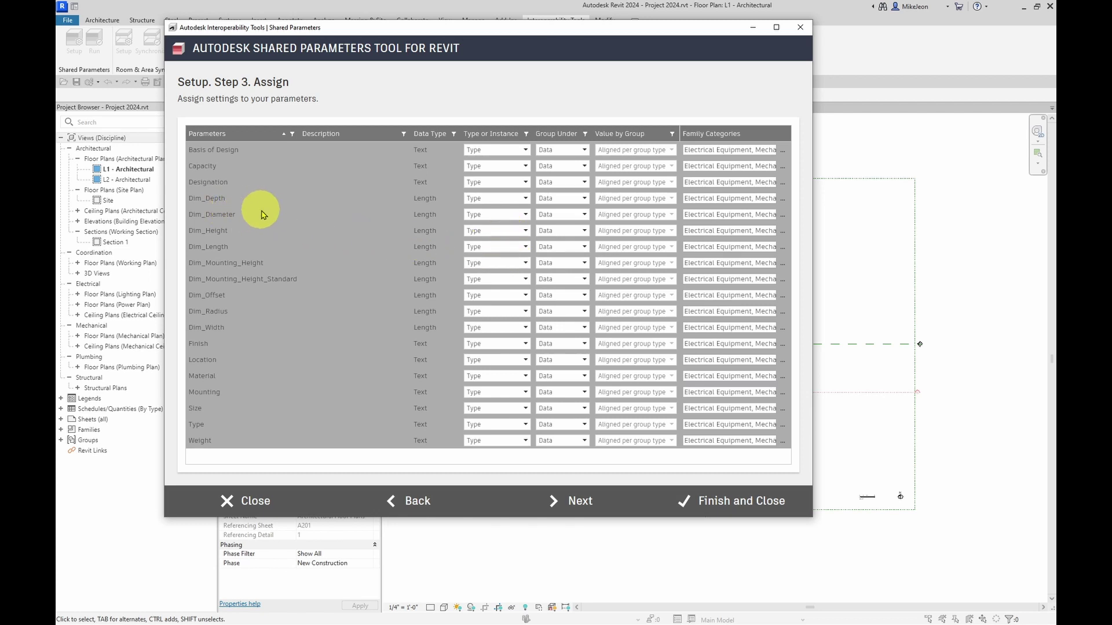
- Select Dim_Depth through Dim_Width and change their Group Under to Dimensions
{"action": "left_click", "coordinate": [215, 203]}
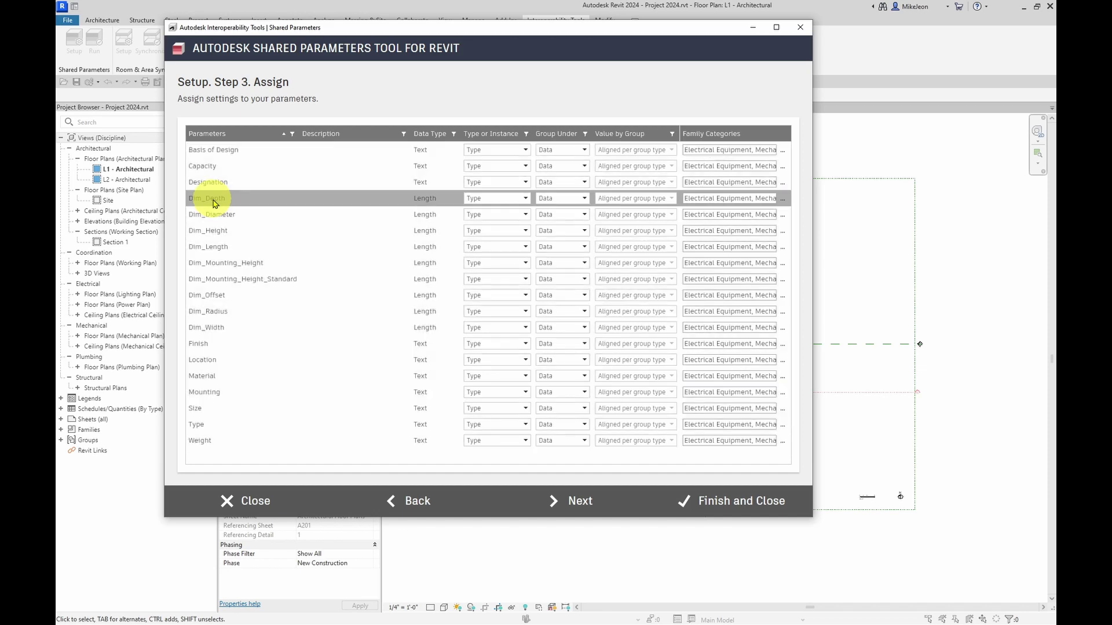
{"action": "left_click", "coordinate": [217, 328], "text": "shift"}
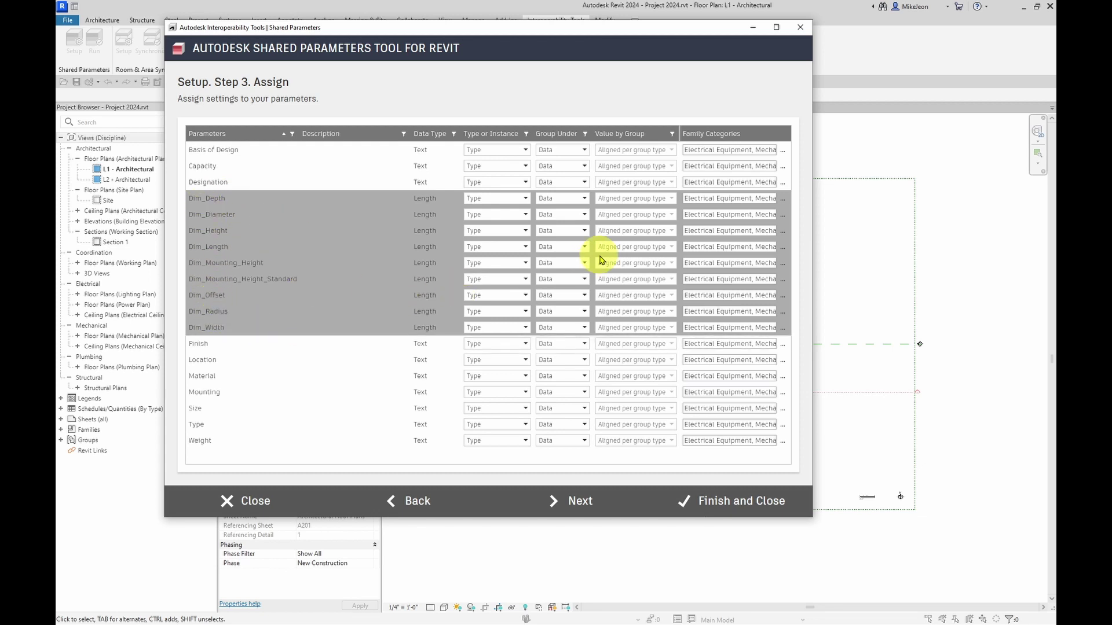
{"action": "left_click", "coordinate": [584, 200]}
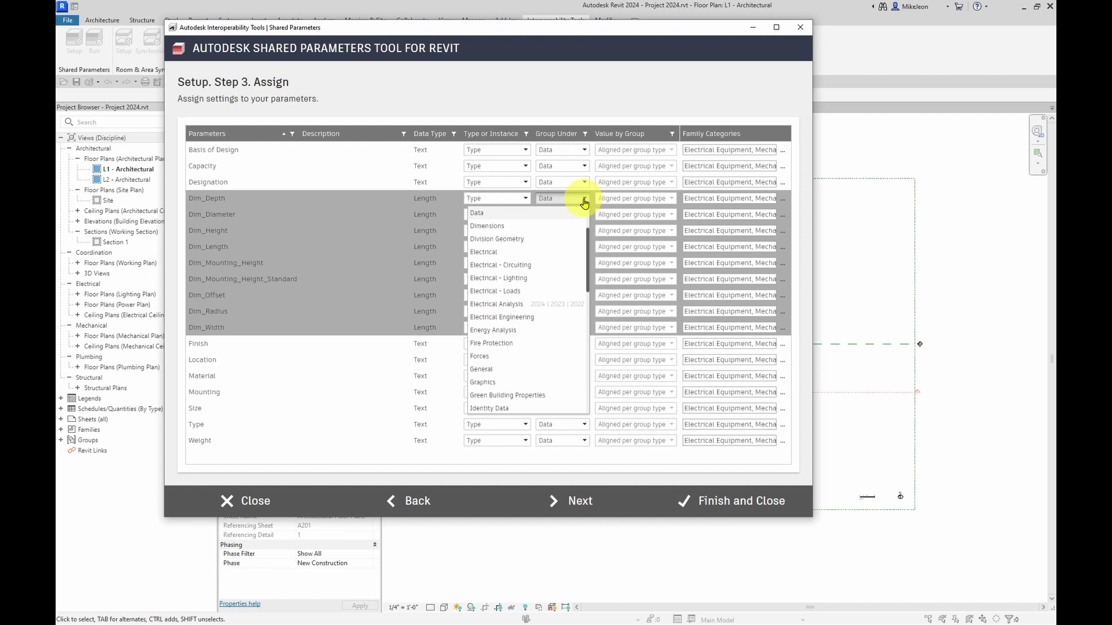
{"action": "left_click", "coordinate": [515, 226]}
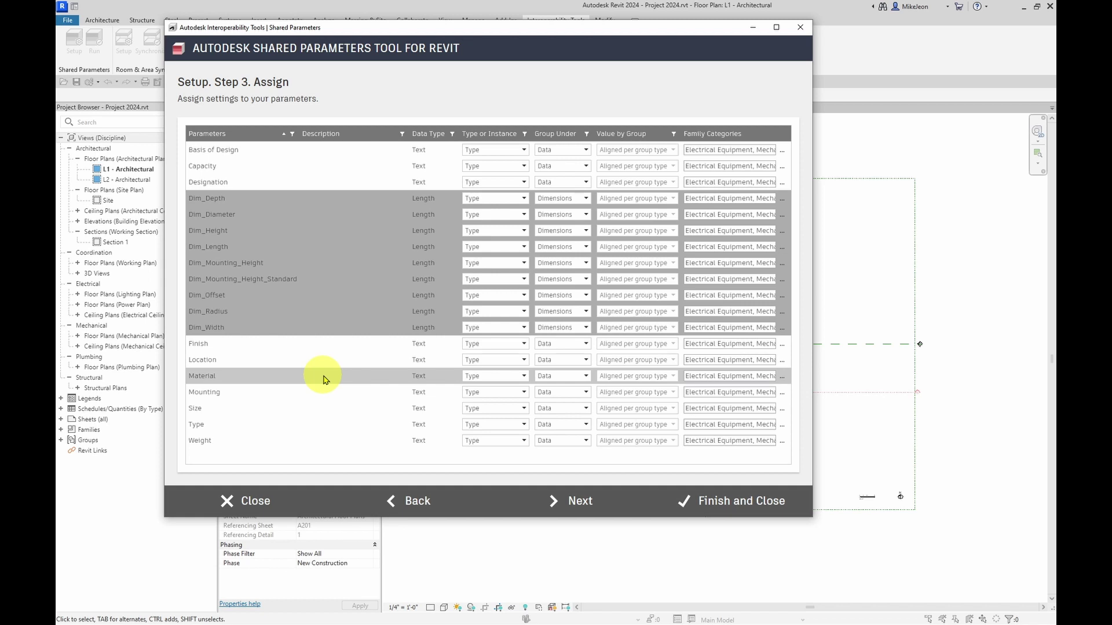
- Set Location to Instance with Value by Group set to Vary by group instance
{"action": "left_click", "coordinate": [674, 202]}
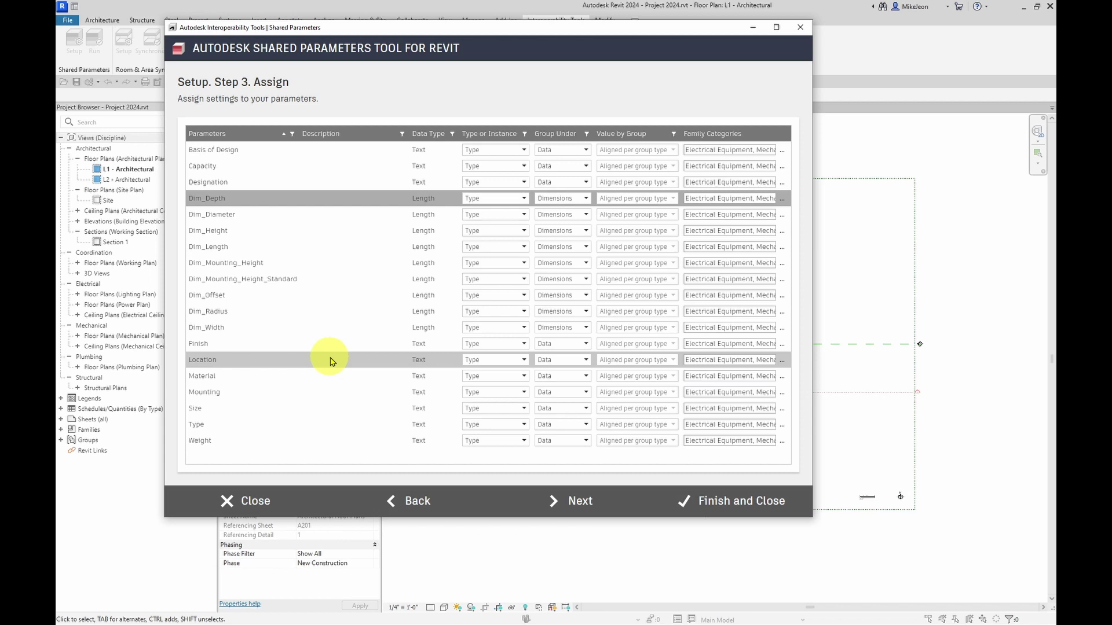
{"action": "left_click", "coordinate": [222, 363]}
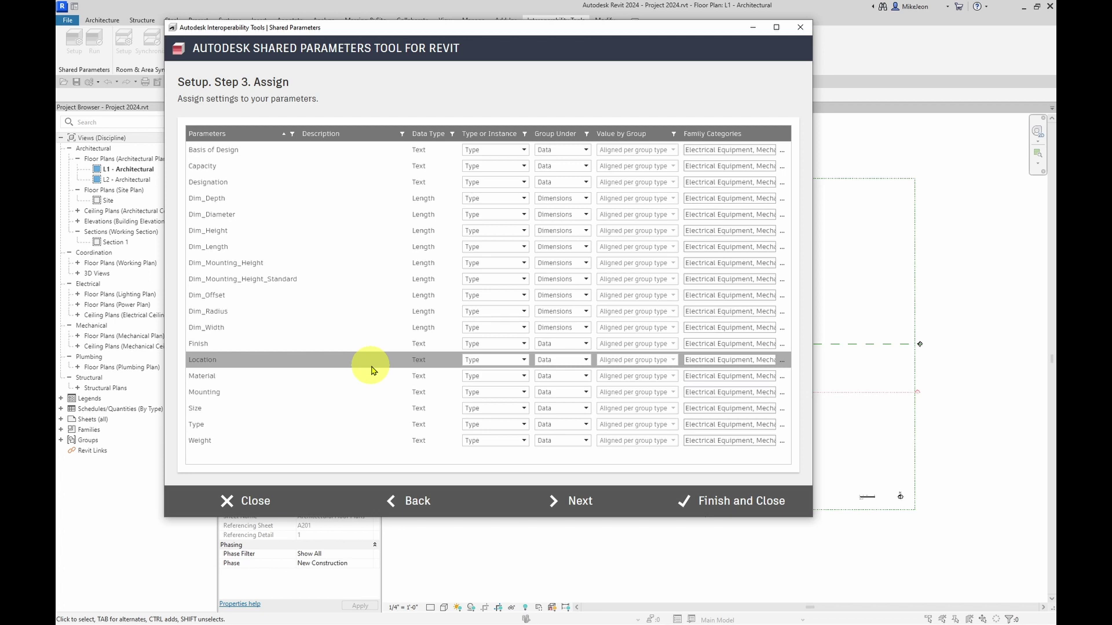
{"action": "left_click", "coordinate": [518, 359]}
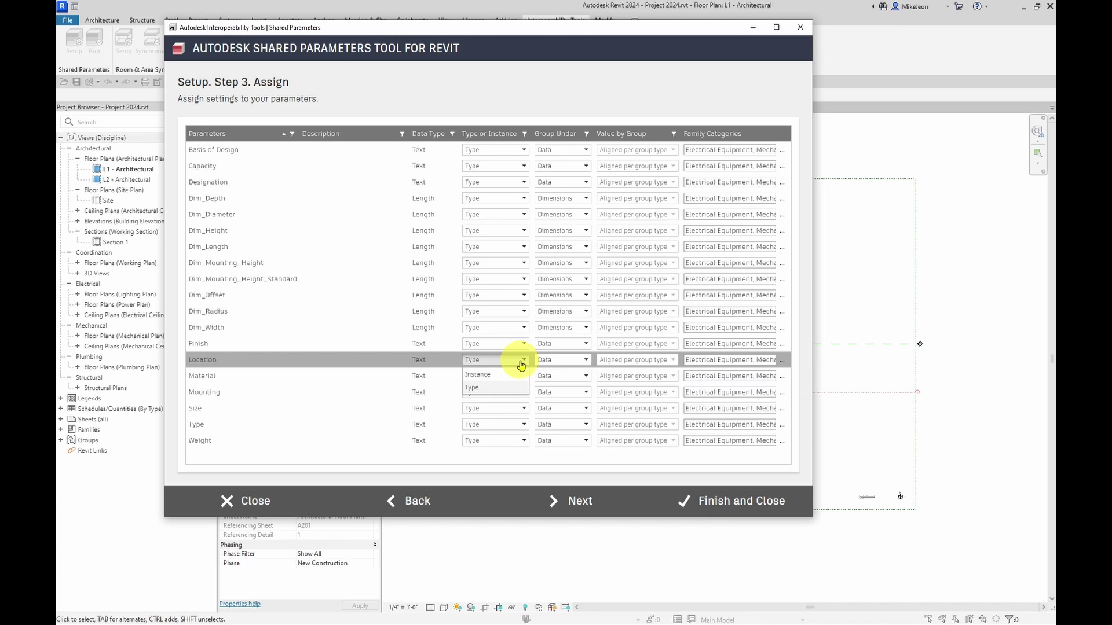
{"action": "left_click", "coordinate": [502, 375]}
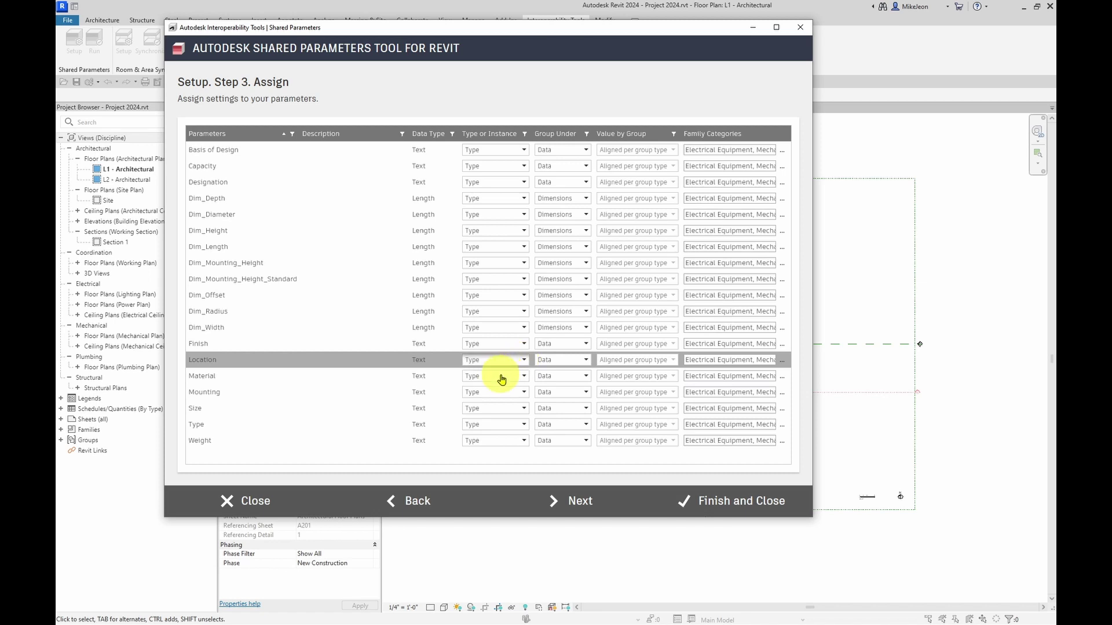
{"action": "left_click", "coordinate": [673, 361]}
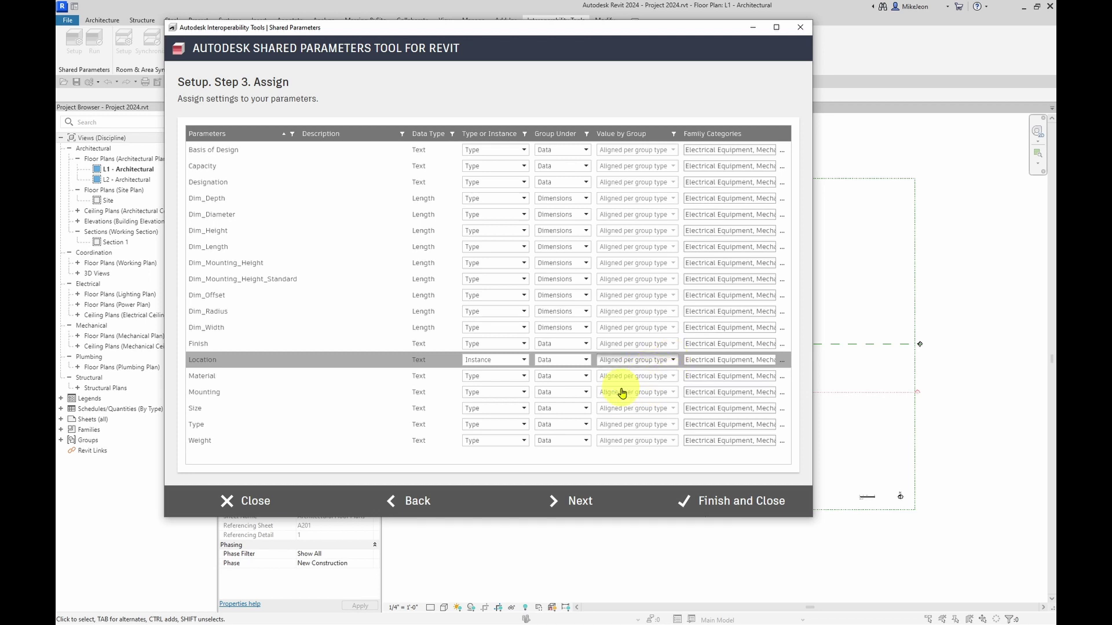
{"action": "left_click", "coordinate": [622, 389]}
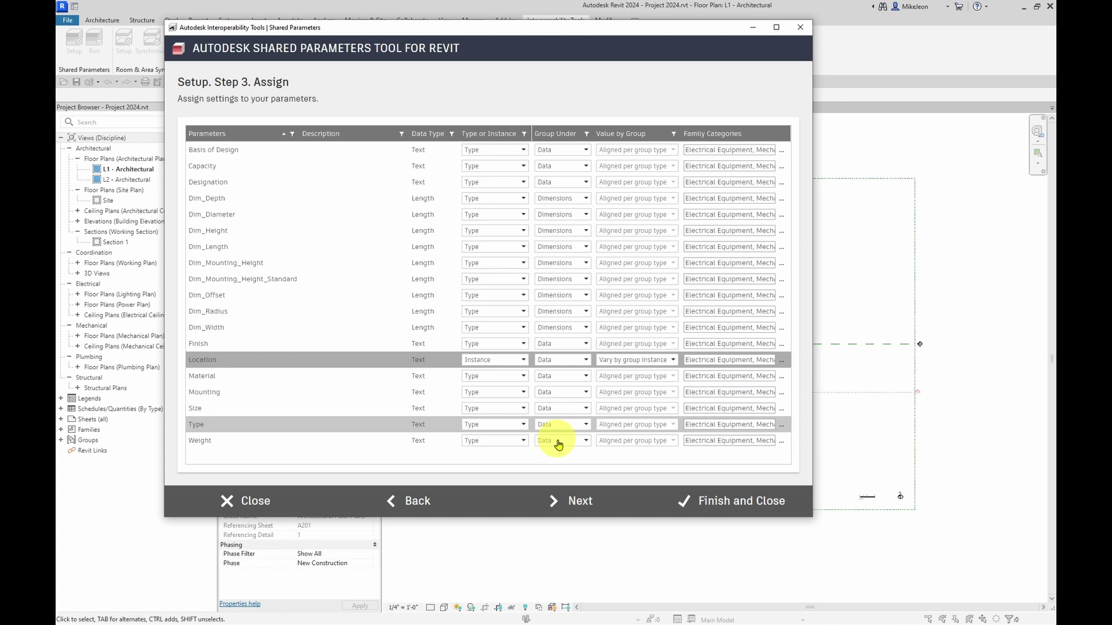
- Advance to Step 4 Summary, showing Shared Parameters.txt with 19 parameters configured
{"action": "left_click", "coordinate": [580, 502]}
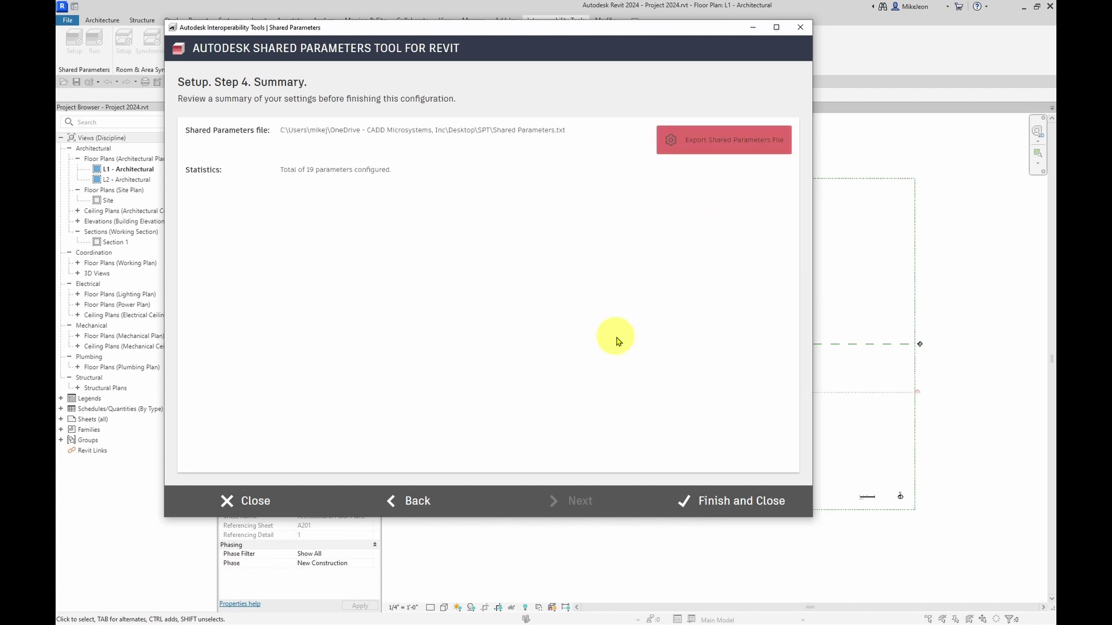
- Finish the tool and save the configuration as SPT.xml in the desktop SPT folder
{"action": "left_click", "coordinate": [747, 503]}
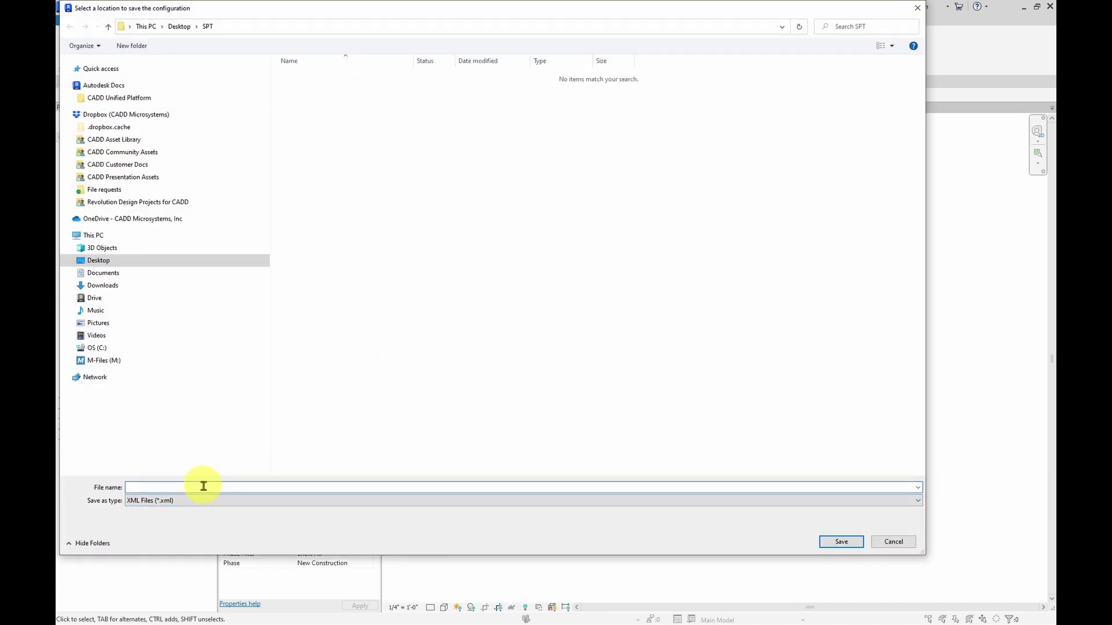
{"action": "type", "text": "SPT"}
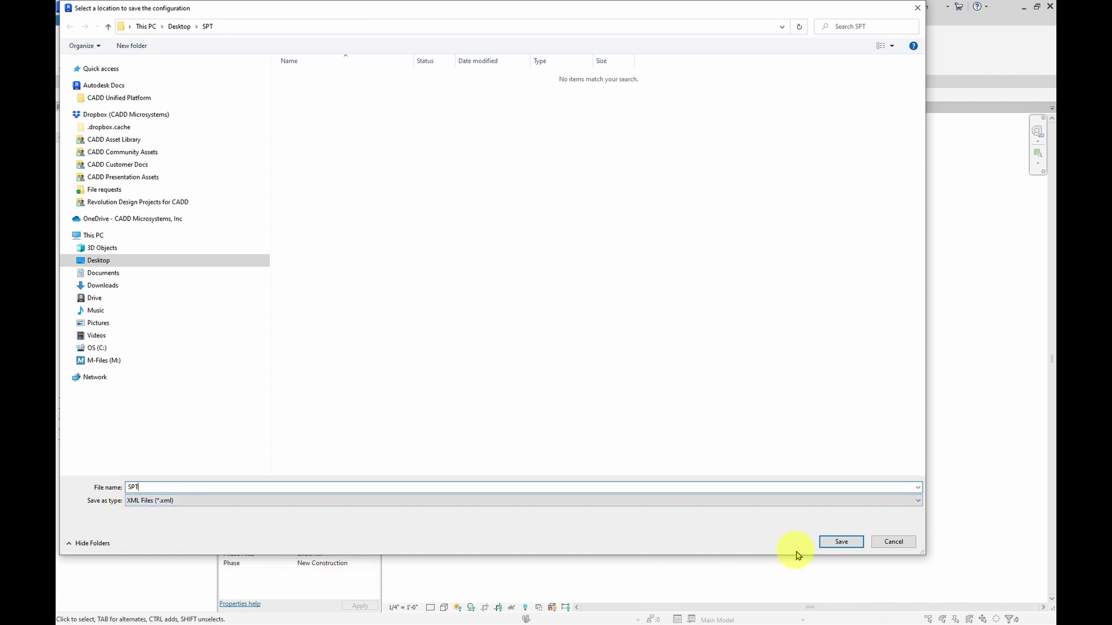
{"action": "left_click", "coordinate": [841, 542]}
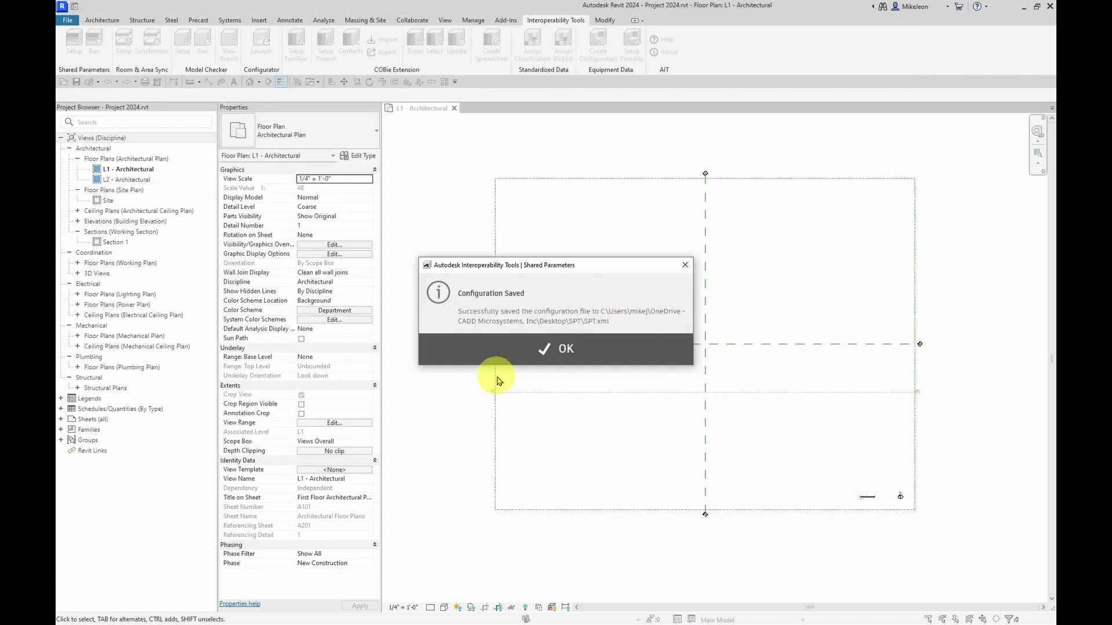